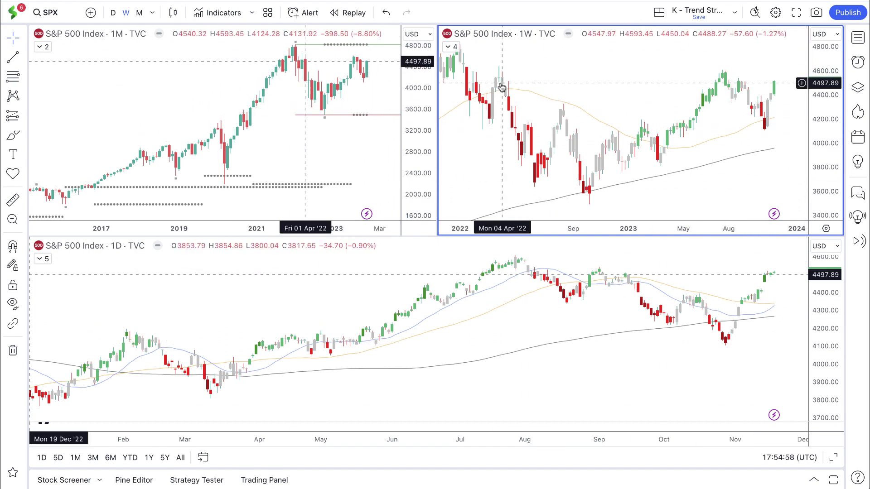
# Cycle through the 1M, 1W and 1D S&P 500 panes, zoom out the weekly, then maximize the monthly chart
pyautogui.click(394, 70)
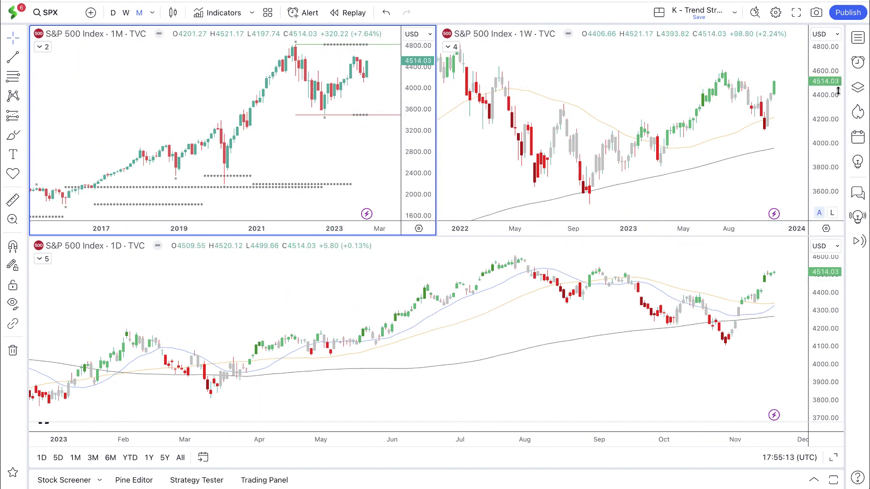
pyautogui.click(768, 86)
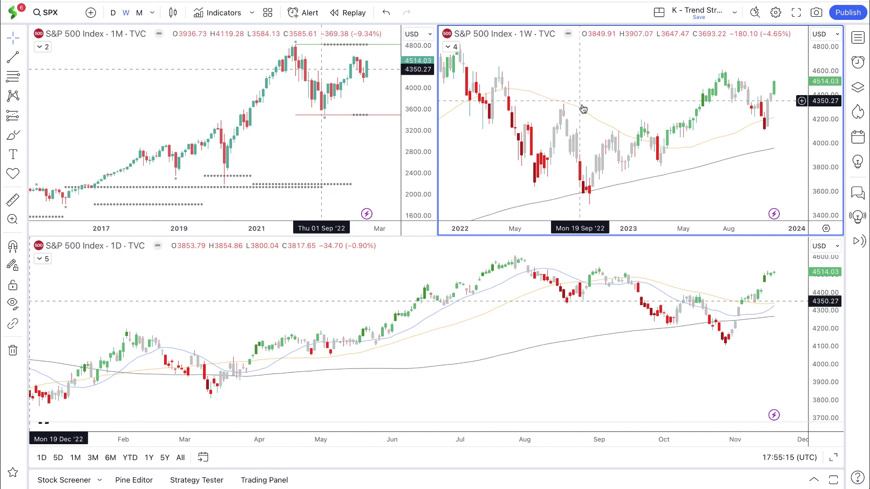
pyautogui.click(365, 55)
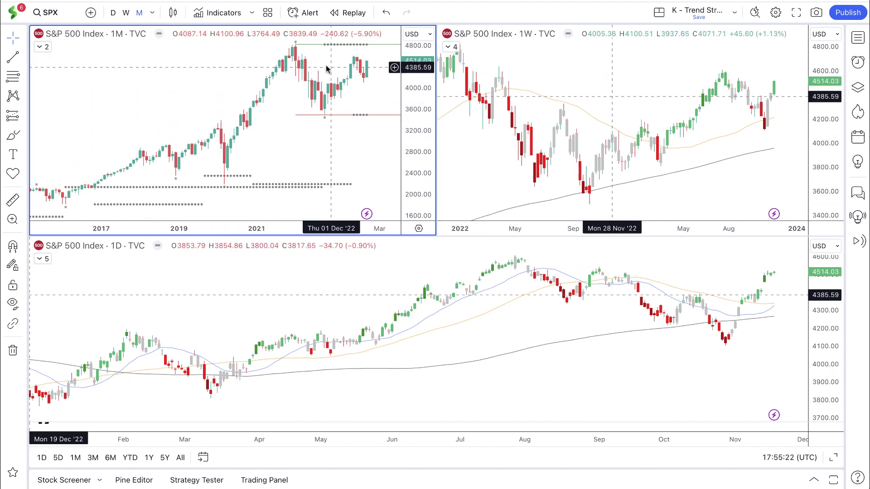
pyautogui.click(778, 98)
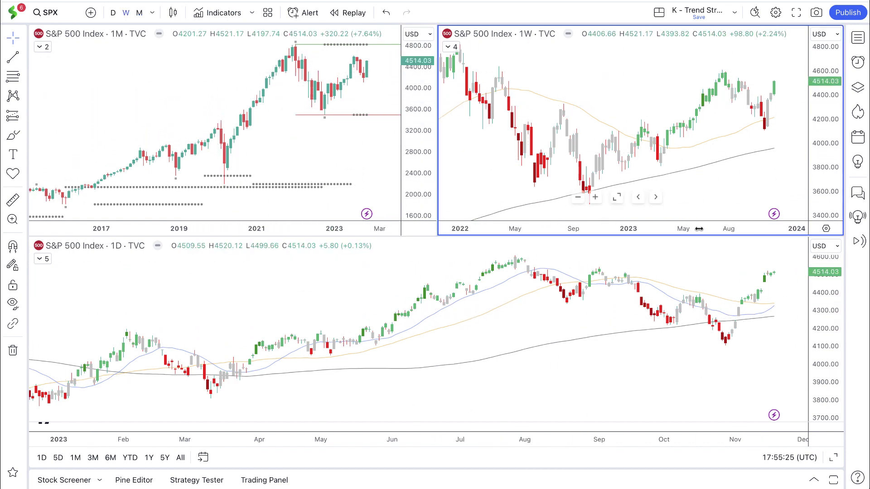
pyautogui.scroll(-5, 755, 136)
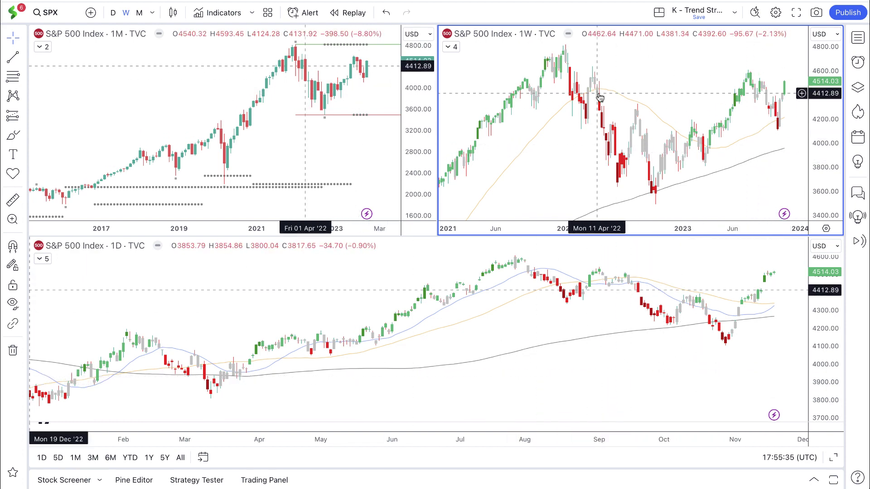
pyautogui.scroll(-5, 519, 140)
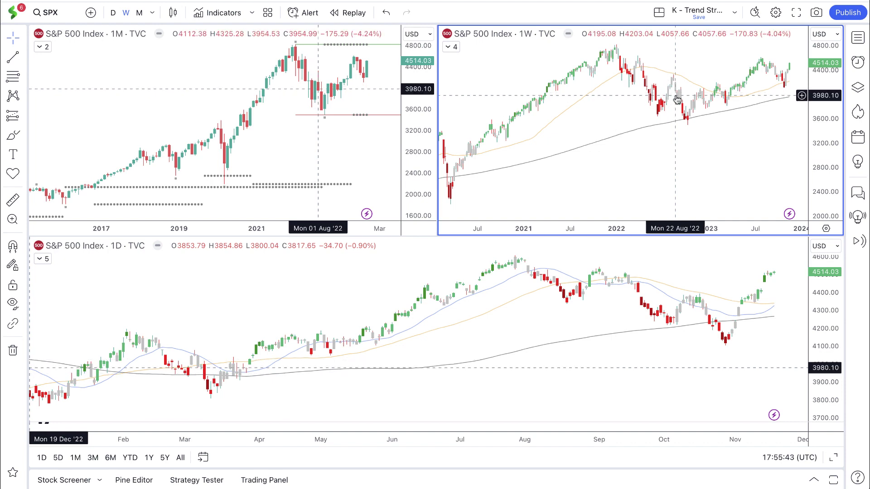
pyautogui.click(777, 320)
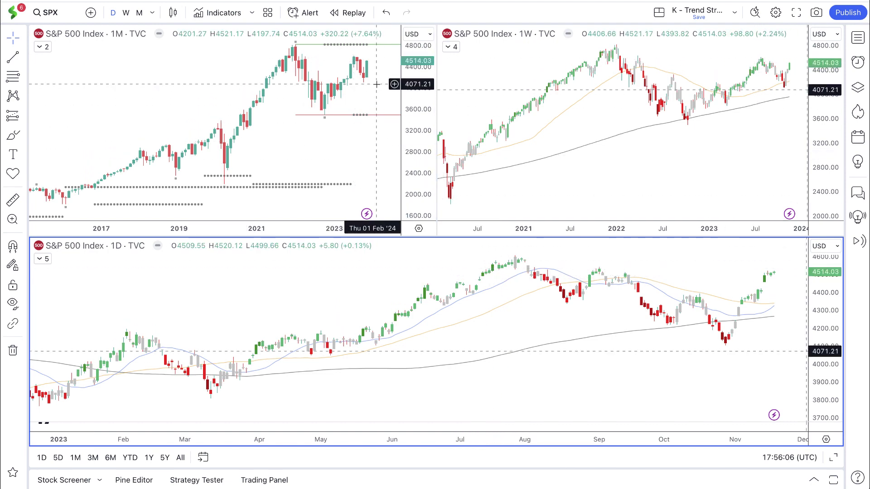
pyautogui.hotkey('alt', 'Return')
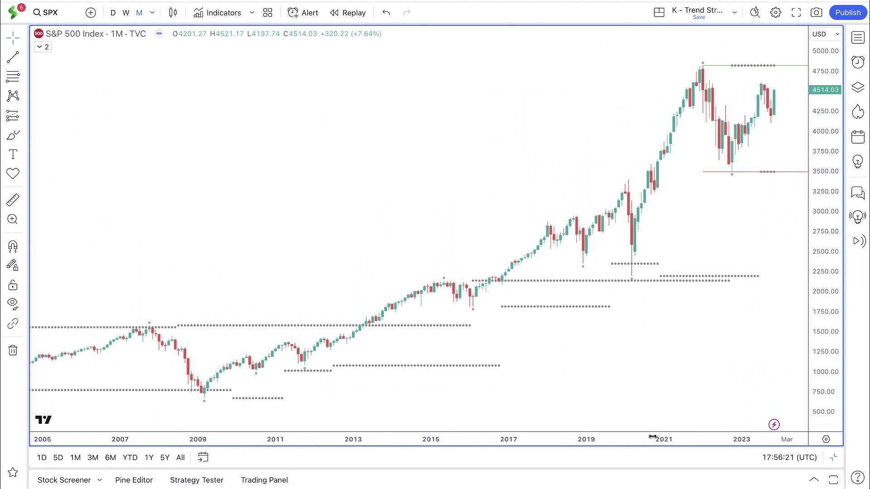
# Zoom the monthly chart to 2014 onward, measure the 27.81% drop from Oct '21, then switch to weekly
pyautogui.moveTo(653, 439); pyautogui.dragTo(541, 440)
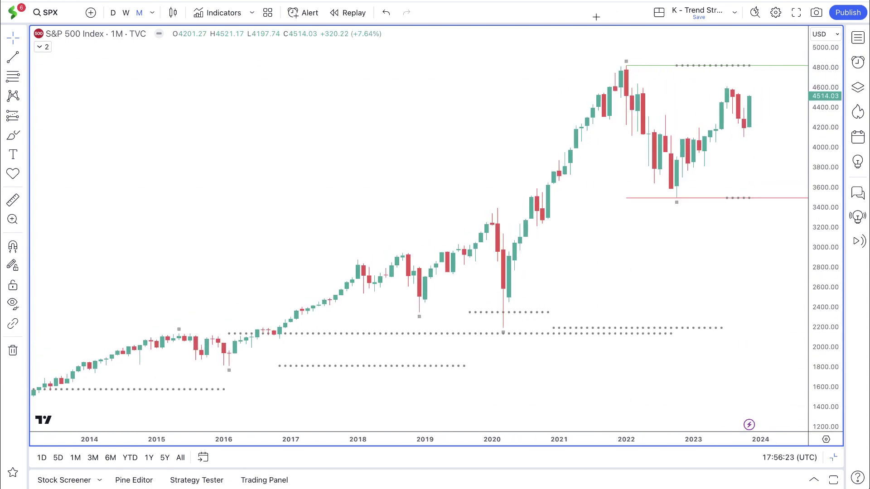
pyautogui.keyDown('shift'); pyautogui.click(610, 66); pyautogui.keyUp('shift')
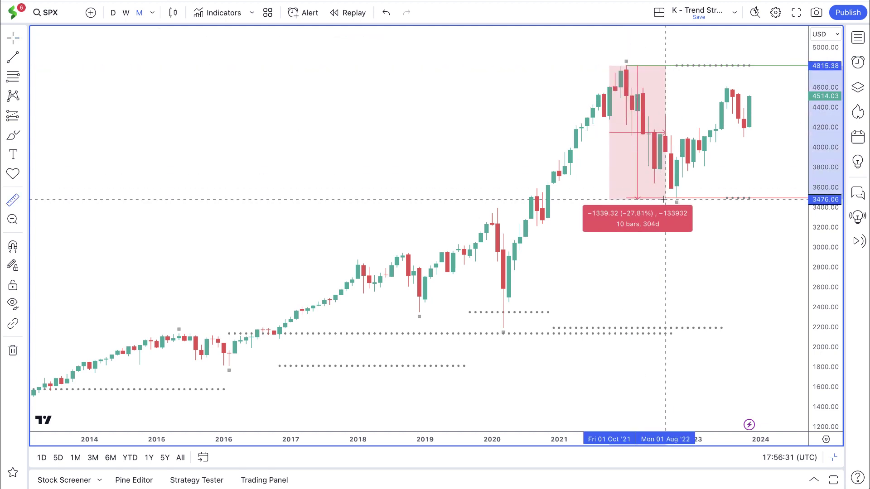
pyautogui.click(674, 179)
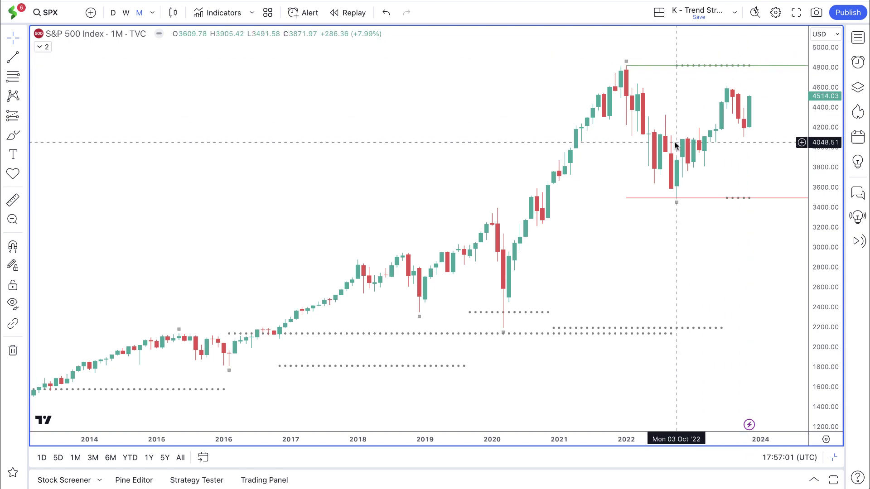
pyautogui.press('w')
pyautogui.press('Return')
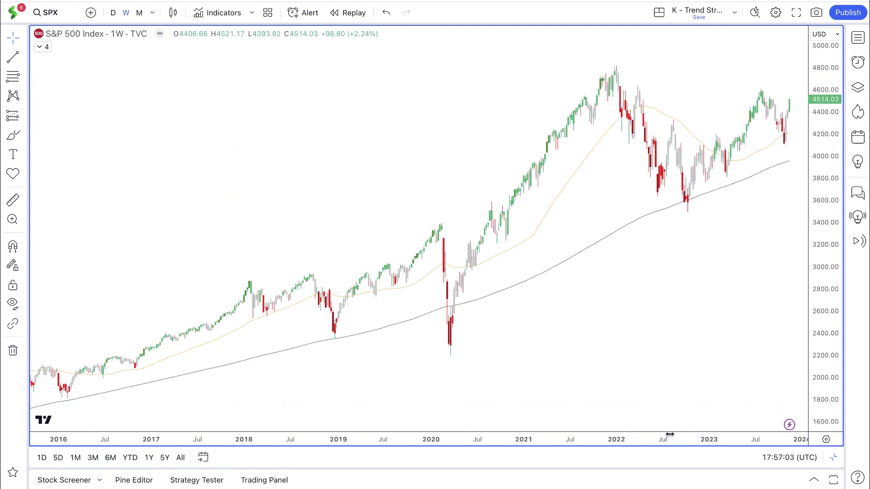
# Zoom the weekly chart to 2018–2024, then switch to daily bars showing 2023
pyautogui.scroll(3, 608, 421)
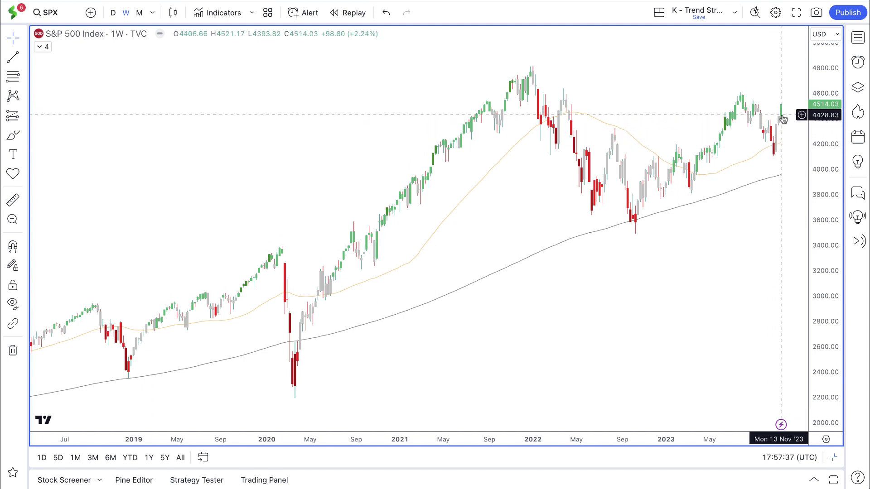
pyautogui.press('d')
pyautogui.press('Return')
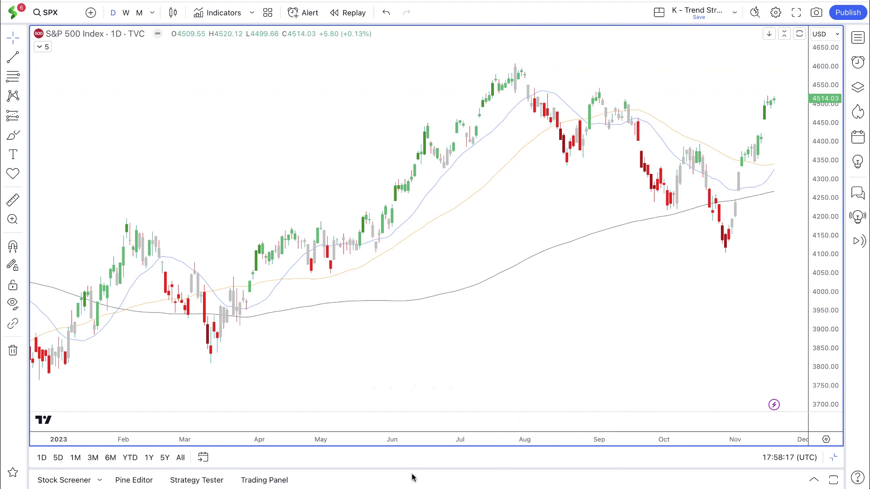
# Compress the daily bars to show mid-2021 onward, then restore the monthly/weekly/daily three-pane layout
pyautogui.scroll(-5, 523, 424)
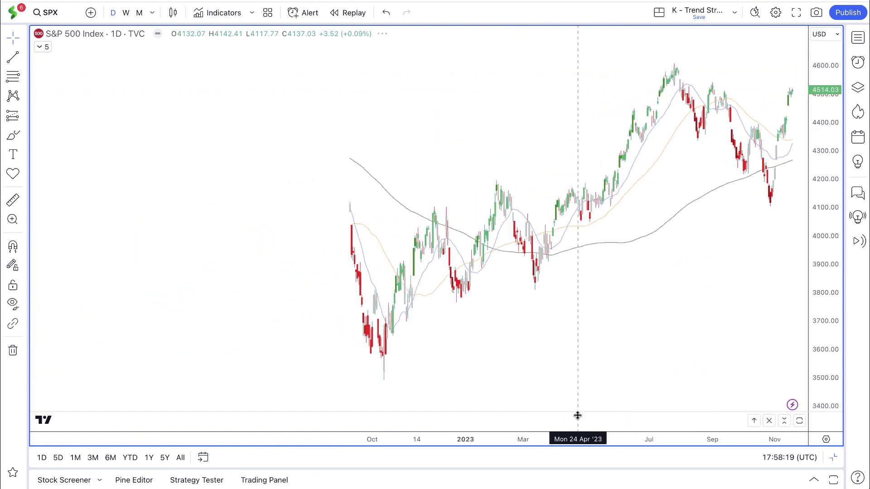
pyautogui.moveTo(160, 436); pyautogui.dragTo(271, 437)
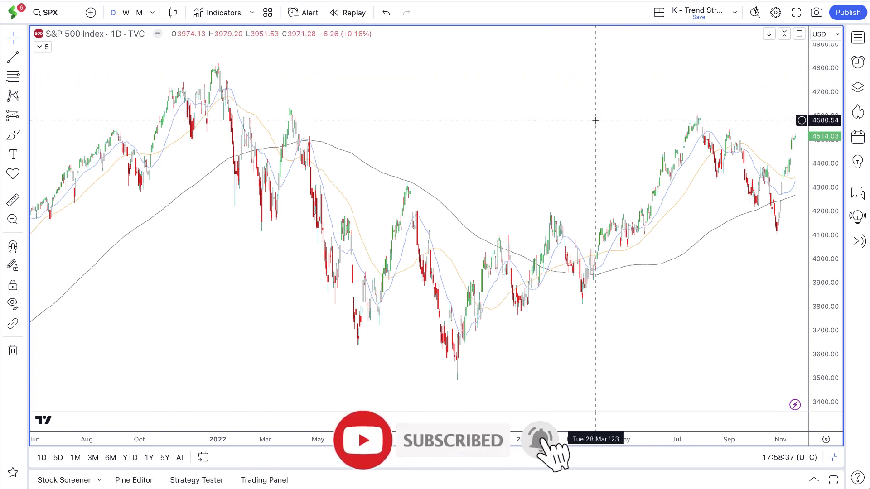
pyautogui.hotkey('alt', 'Return')
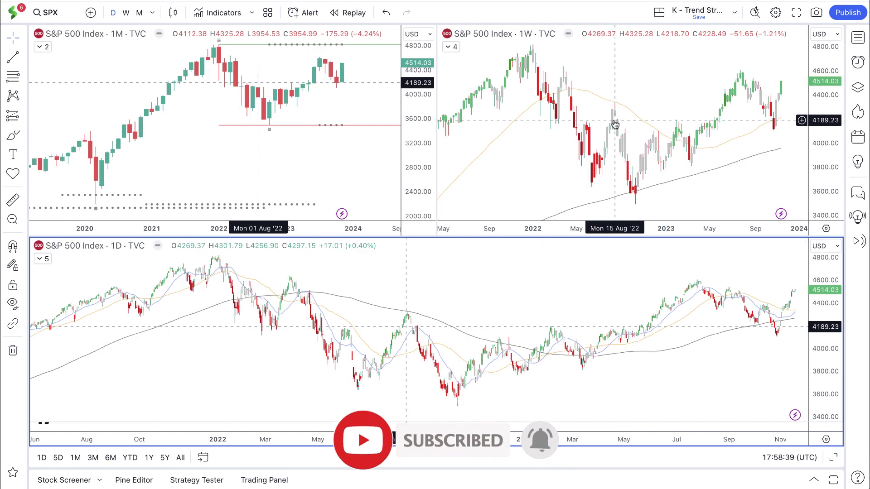
# Switch all charts to MSFT, maximize the monthly Microsoft chart and zoom out to 2005
pyautogui.press('space')
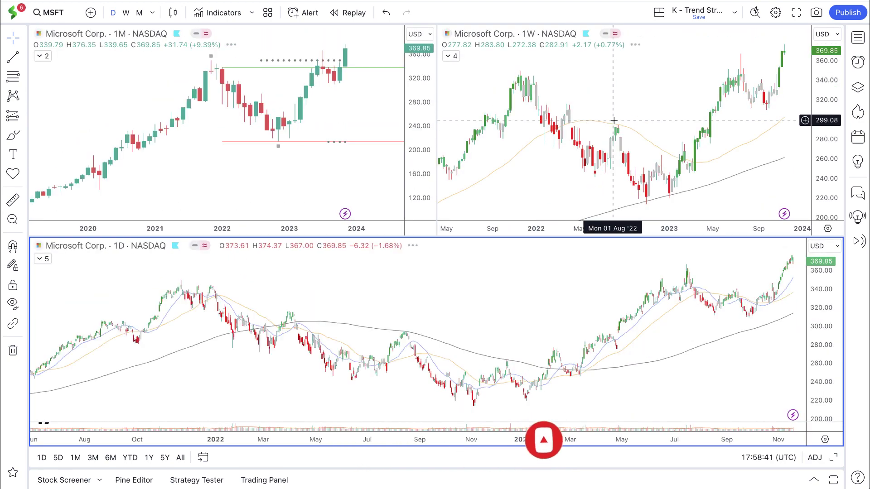
pyautogui.click(355, 78)
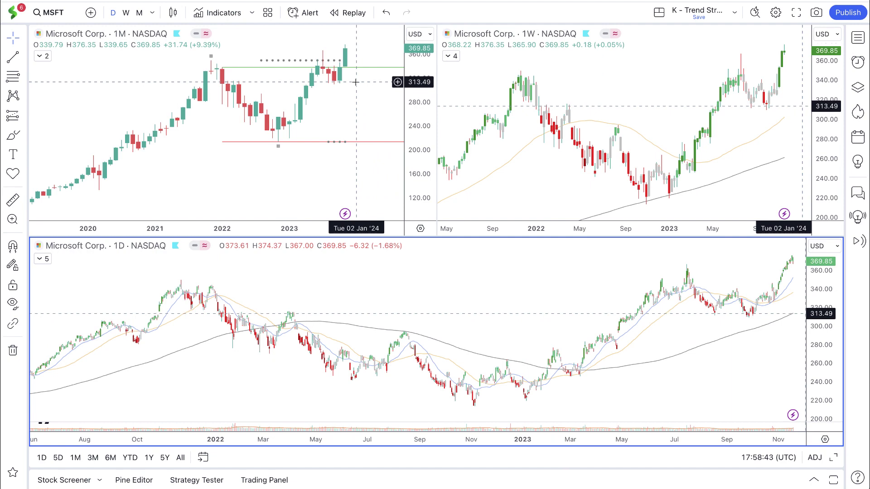
pyautogui.hotkey('alt', 'Return')
pyautogui.scroll(-3, 538, 442)
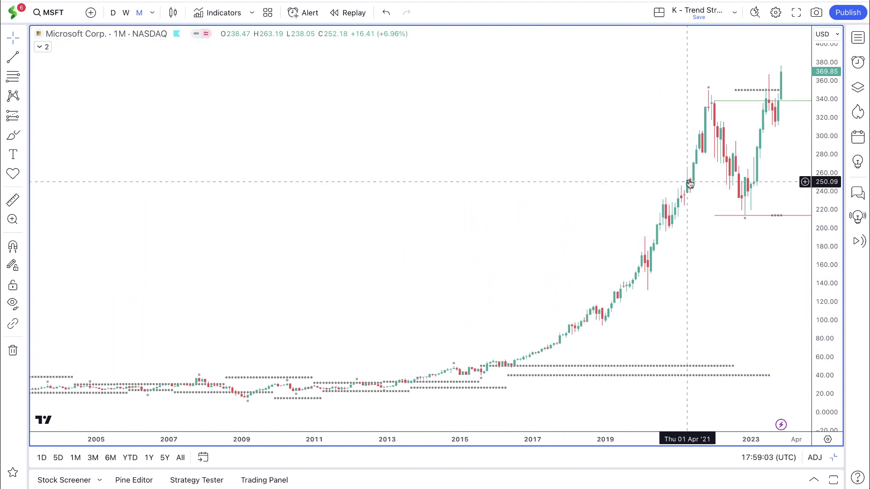
# Zoom the monthly MSFT chart to 2017 onward and measure the 2022 decline: −135.86 (−38.87%) over 11 bars
pyautogui.moveTo(679, 439); pyautogui.dragTo(561, 436)
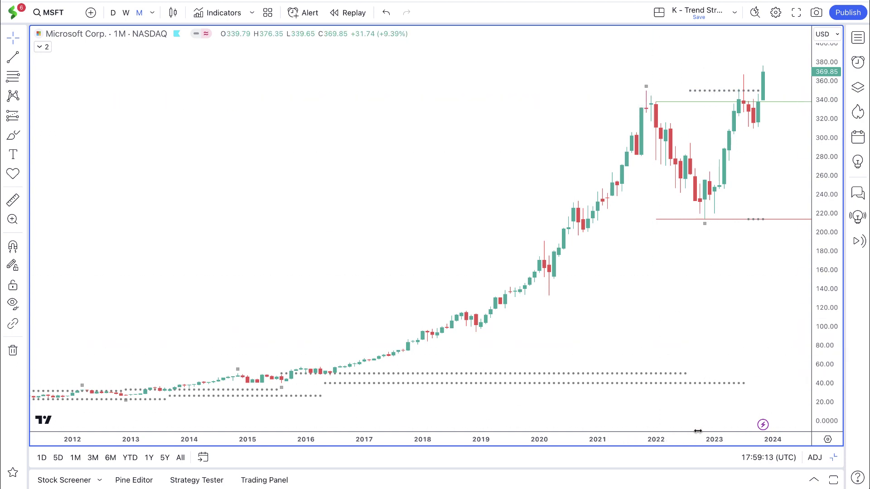
pyautogui.moveTo(696, 436); pyautogui.dragTo(594, 425)
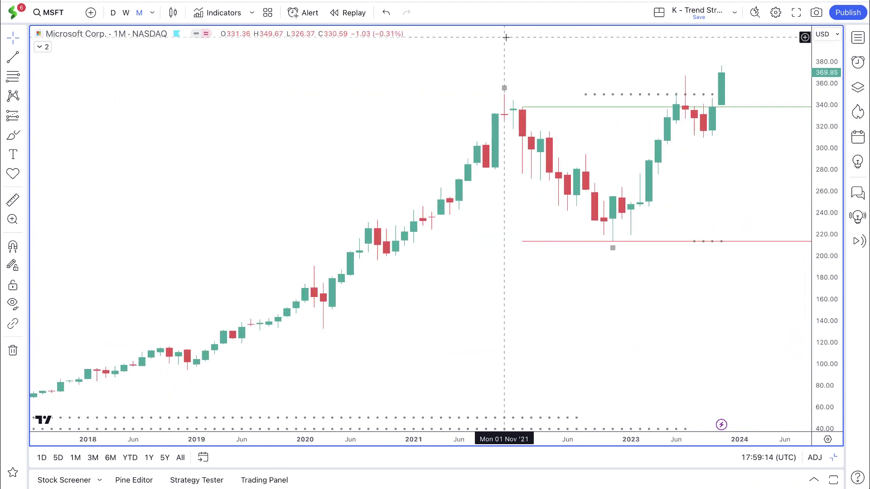
pyautogui.keyDown('shift'); pyautogui.click(526, 95); pyautogui.keyUp('shift')
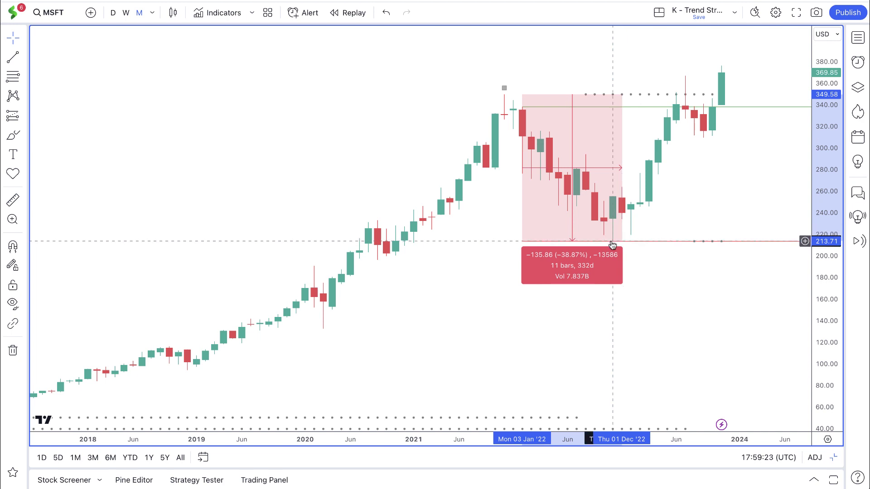
pyautogui.click(612, 242)
pyautogui.click(614, 236)
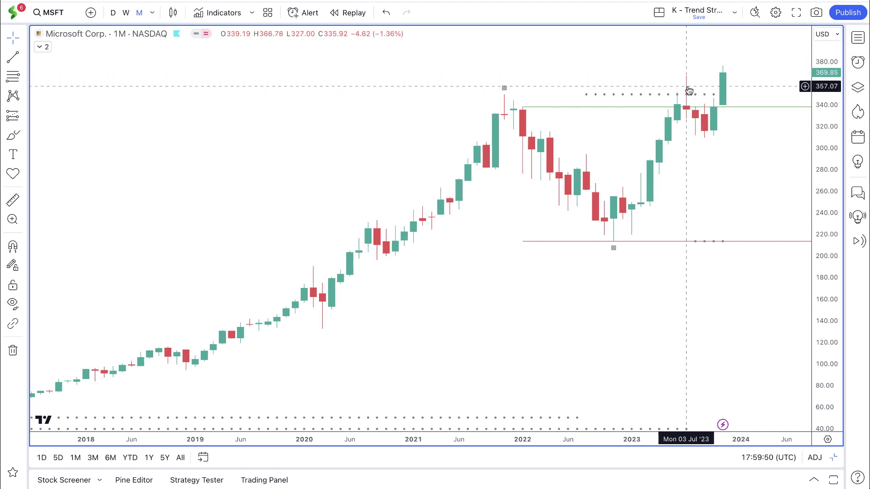
# Pan the monthly chart to show prices up to 520, then switch to 1W weekly candles
pyautogui.scroll(-1, 687, 81)
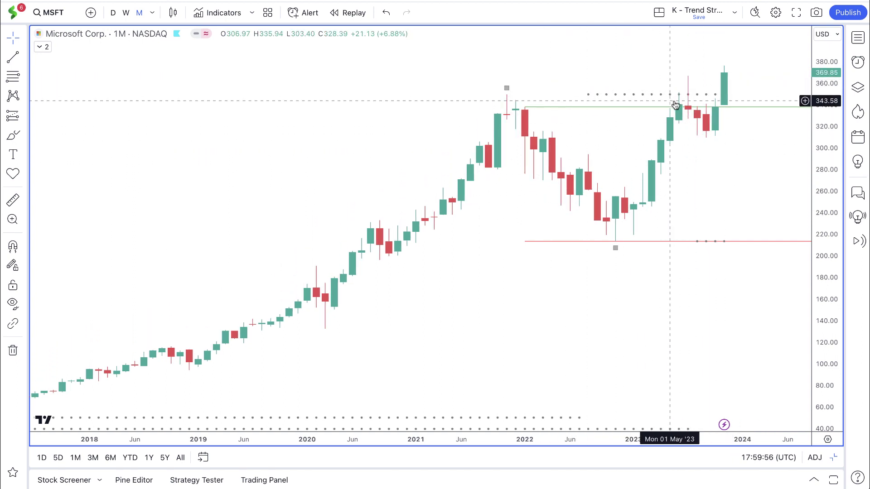
pyautogui.scroll(-1, 724, 99)
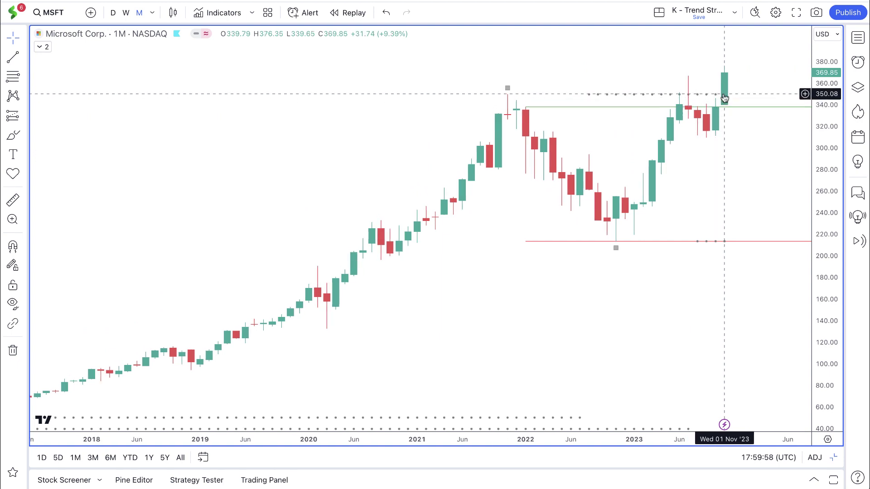
pyautogui.scroll(-3, 724, 99)
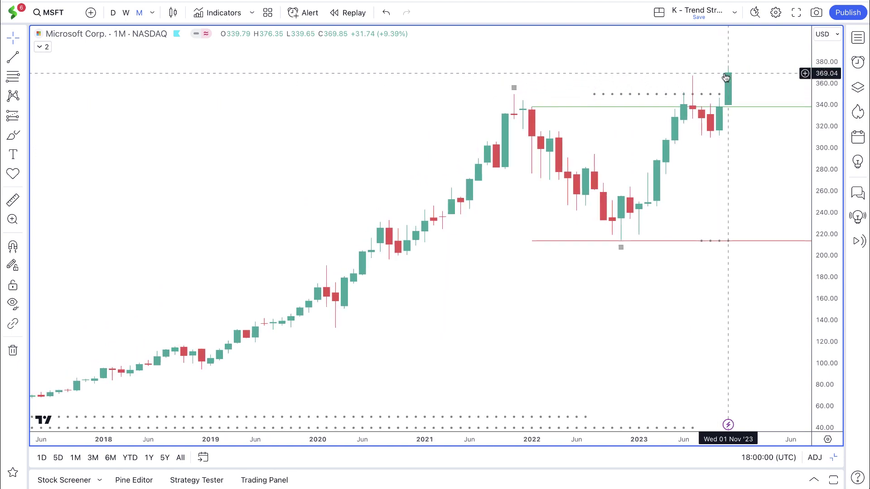
pyautogui.scroll(1, 726, 79)
pyautogui.scroll(-1, 728, 80)
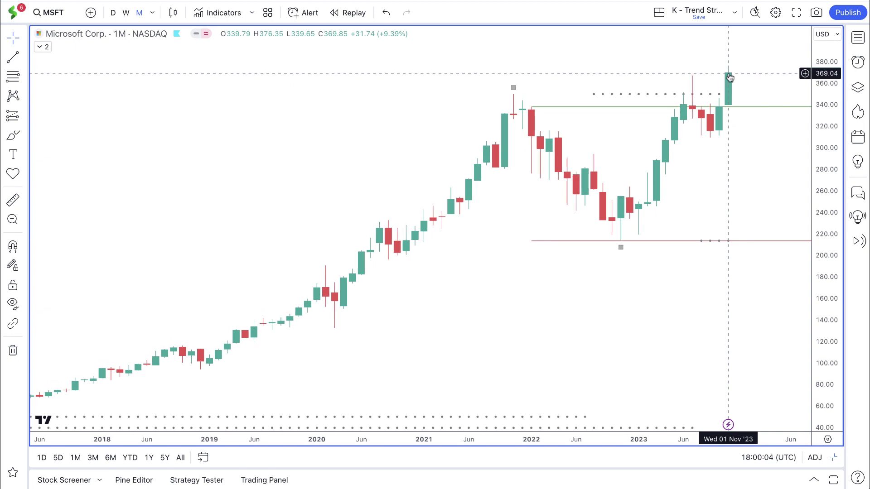
pyautogui.scroll(2, 729, 78)
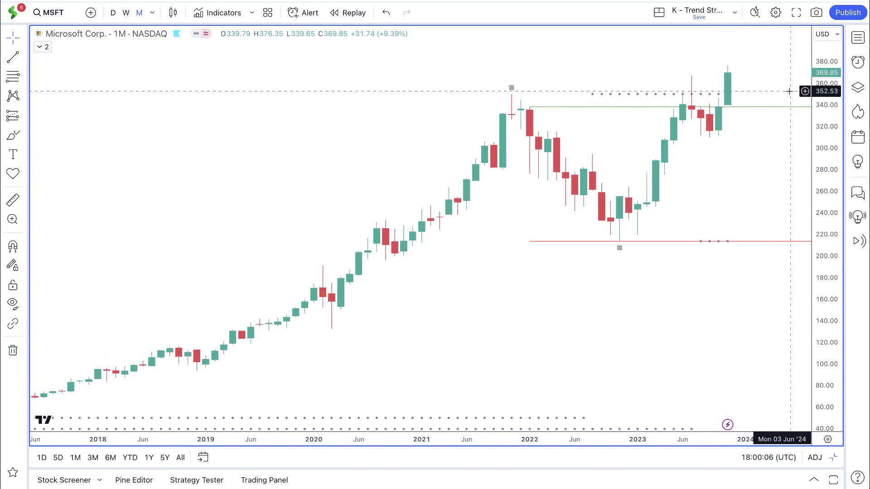
pyautogui.moveTo(788, 96); pyautogui.dragTo(710, 219)
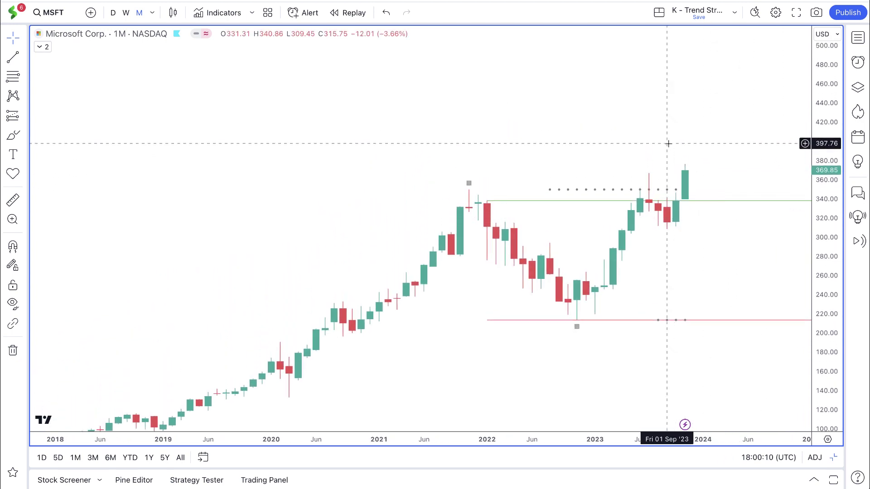
pyautogui.moveTo(677, 139); pyautogui.dragTo(665, 162)
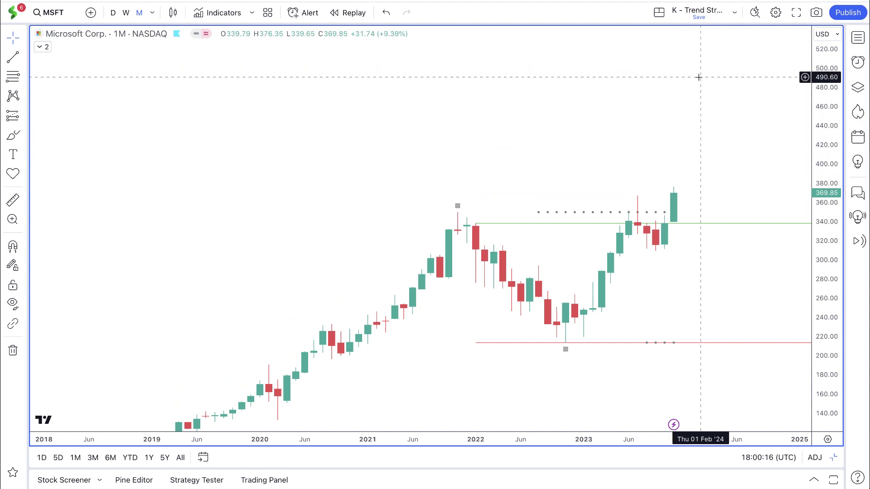
pyautogui.press('1')
pyautogui.press('w')
pyautogui.press('Return')
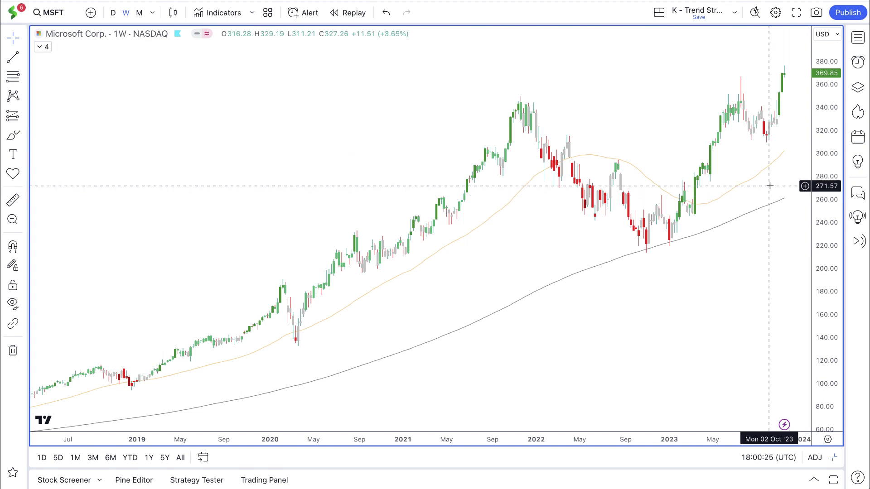
# Switch to 1D daily candles, zoom to November 2022–November 2023, and step back one bar
pyautogui.press('1')
pyautogui.press('d')
pyautogui.press('Return')
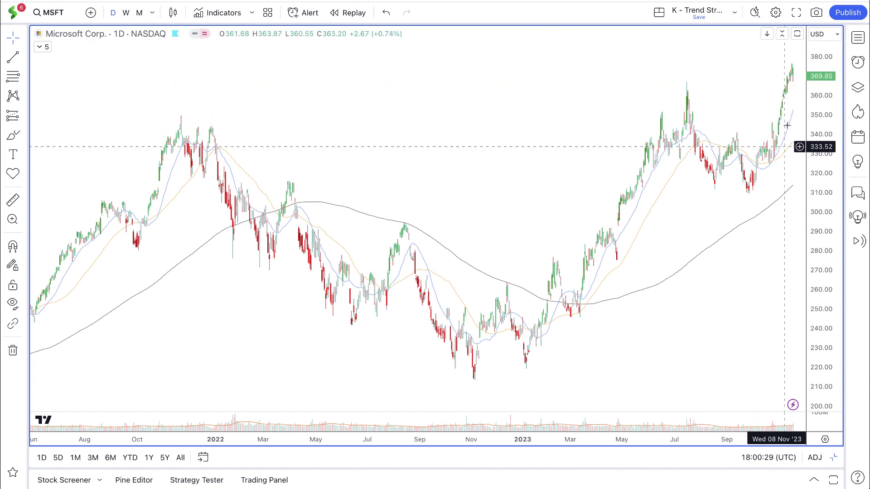
pyautogui.scroll(5, 768, 445)
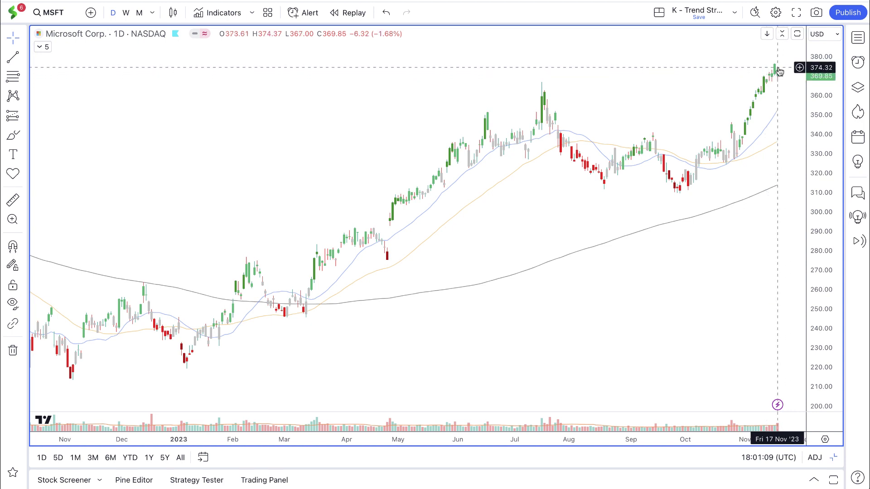
pyautogui.press('Left')
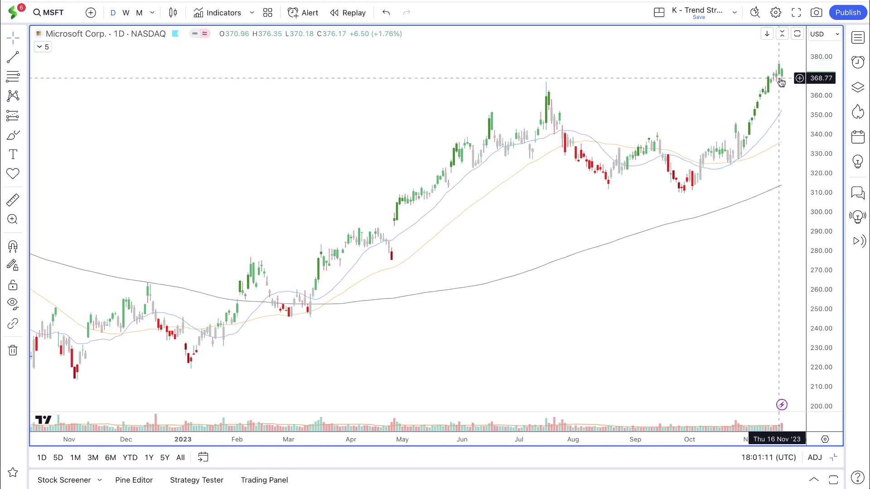